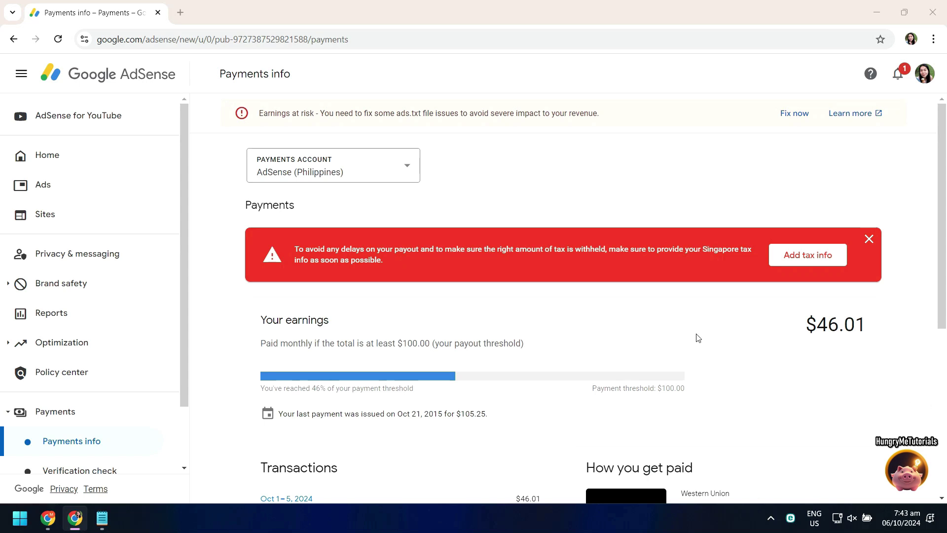
- Start adding Singapore tax info to reach the 'Before you start' document notice
click(797, 264)
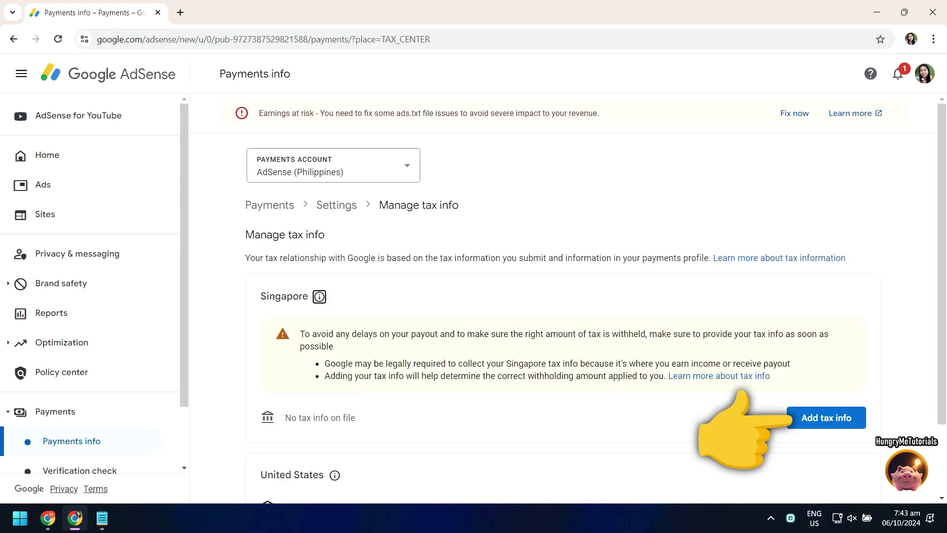
click(826, 417)
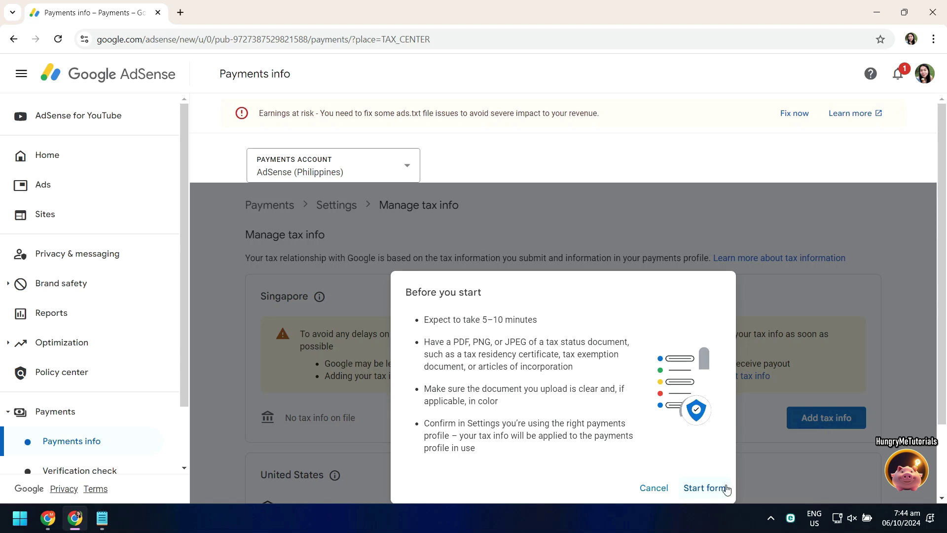
- Start the Singapore tax form and choose Individual/sole proprietor as business type
click(703, 488)
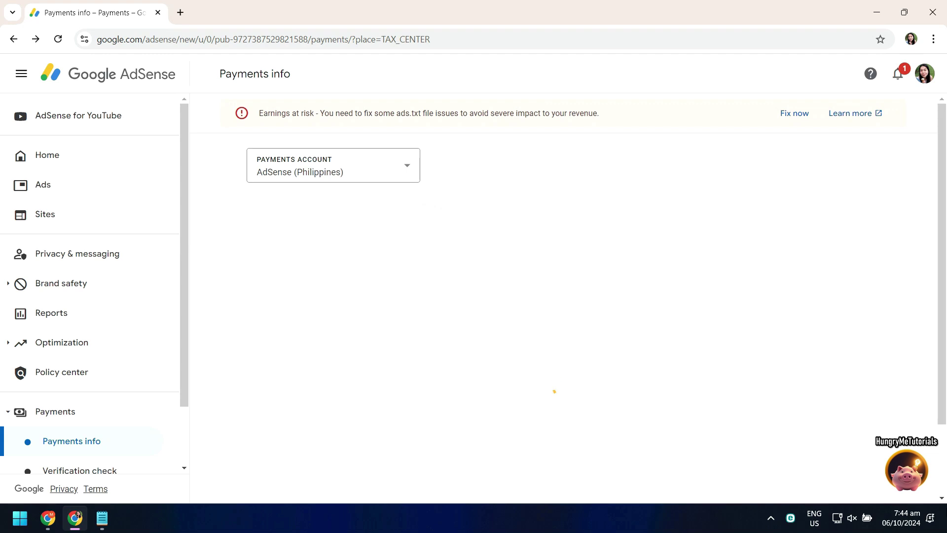
scroll(945, 272, down, 2)
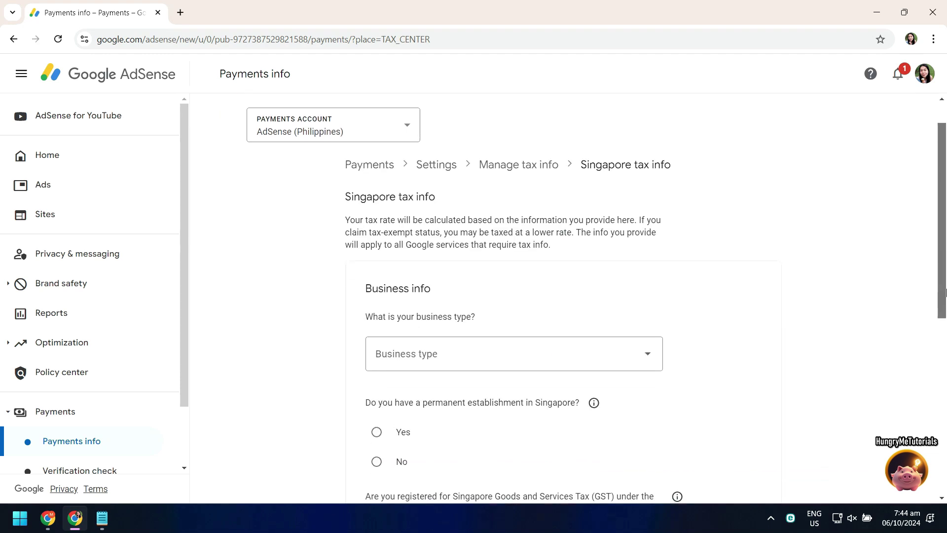
scroll(946, 312, down, 1)
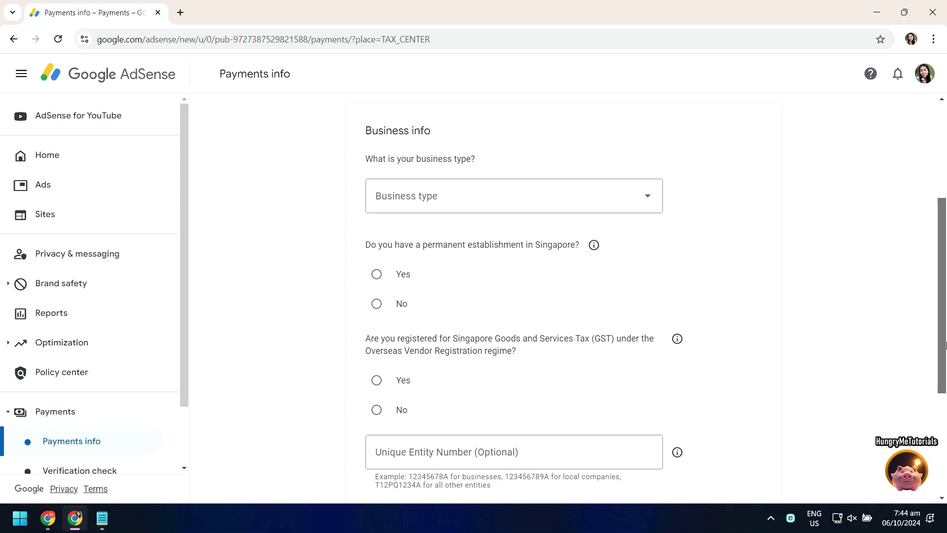
drag(945, 312, 946, 356)
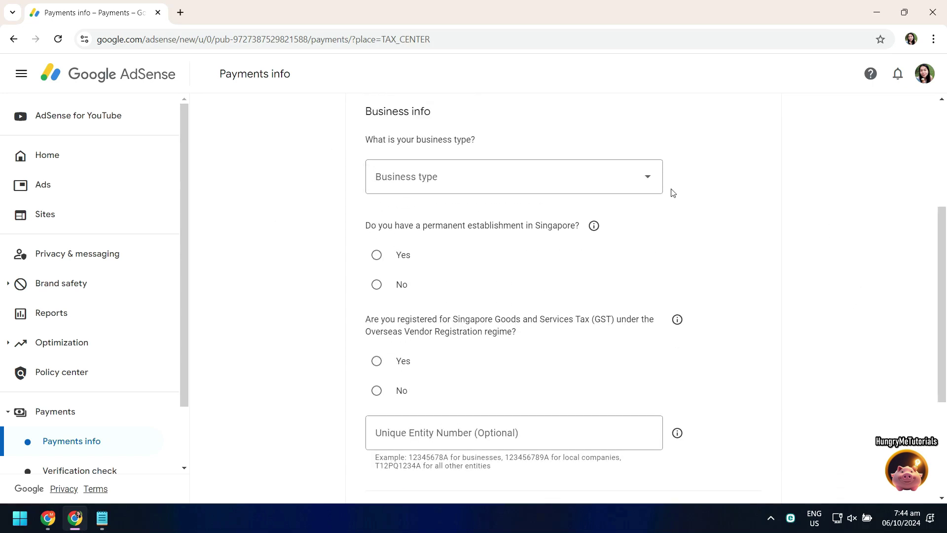
click(652, 184)
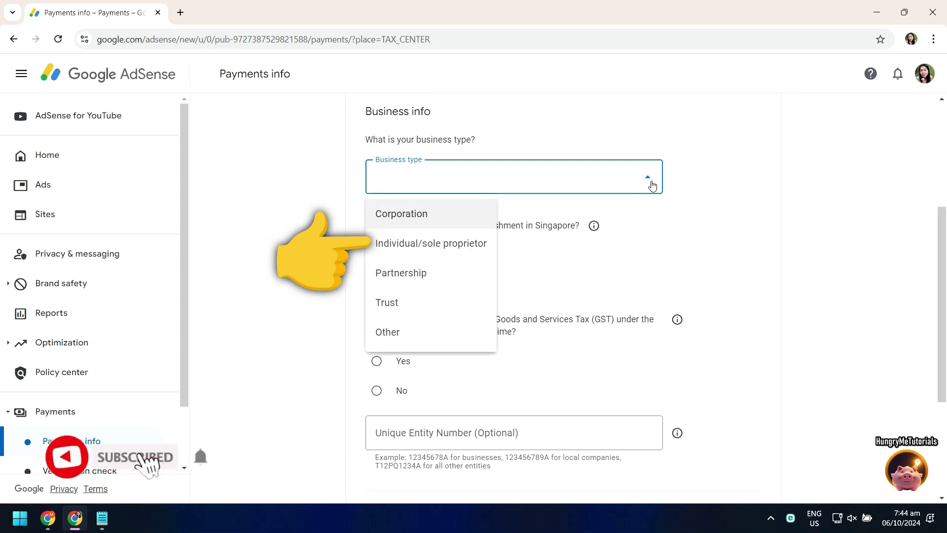
click(426, 252)
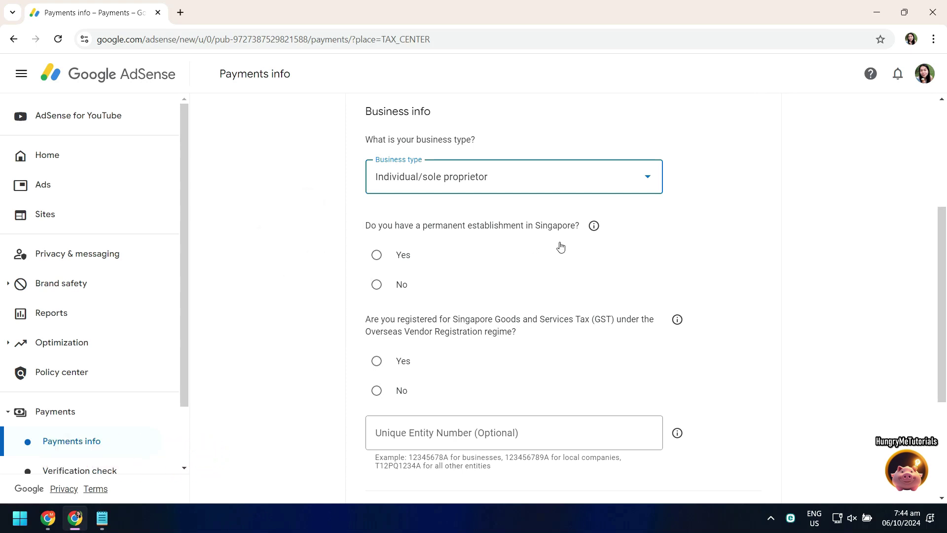
- Check the permanent establishment explanation, then answer No to permanent establishment and GST registration
click(593, 225)
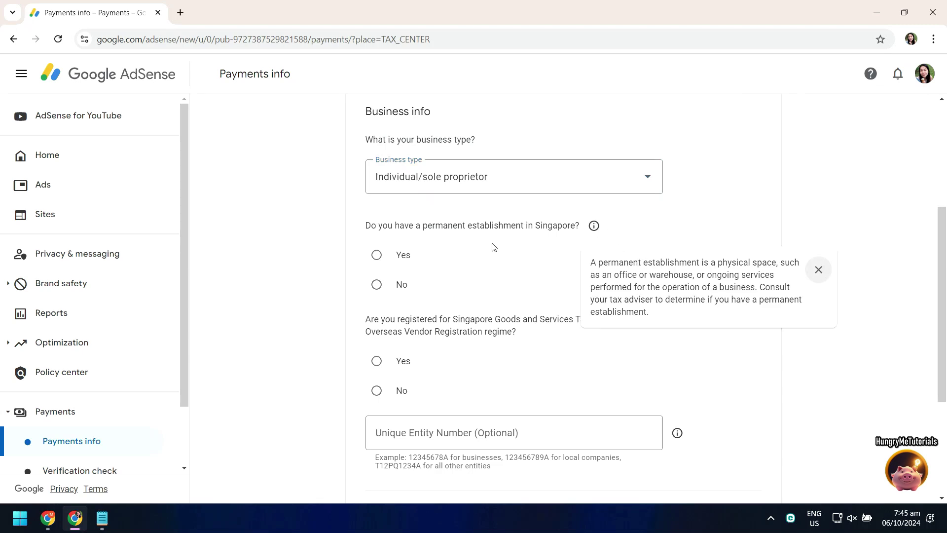
click(247, 263)
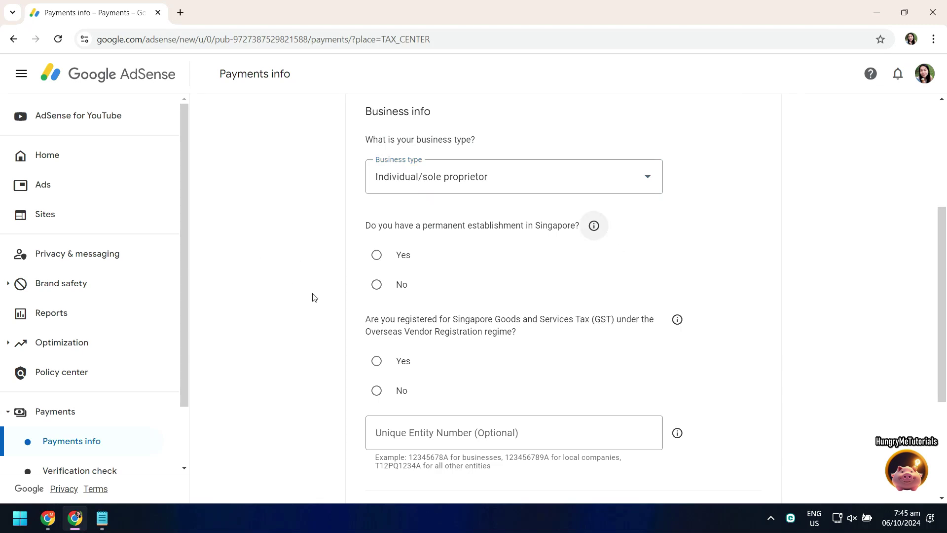
click(376, 286)
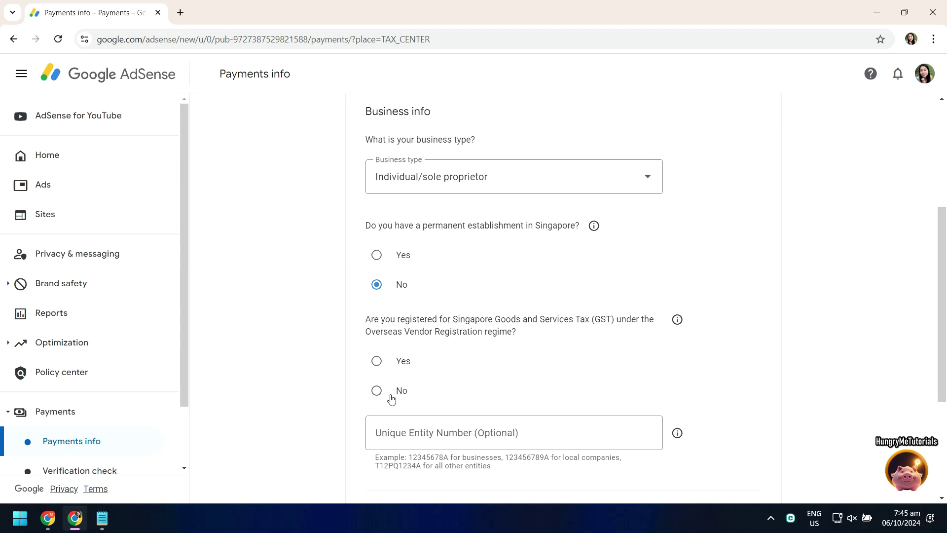
click(377, 390)
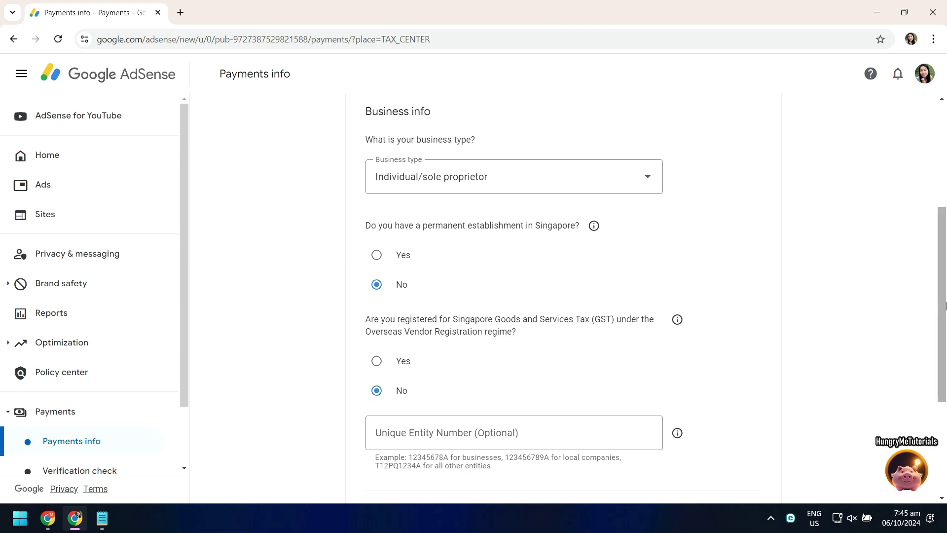
drag(945, 306, 945, 413)
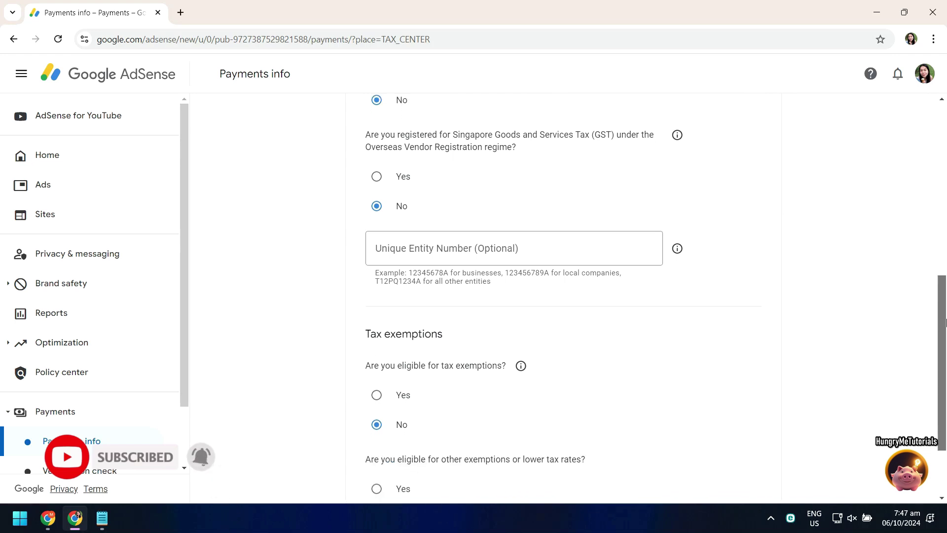
drag(946, 321, 945, 365)
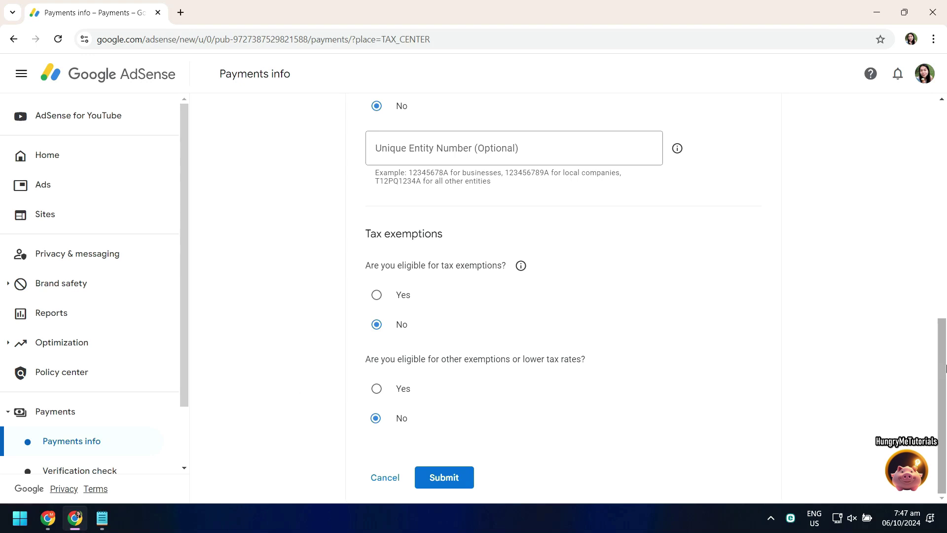
- Submit the Singapore tax form with No for both exemption questions
click(443, 478)
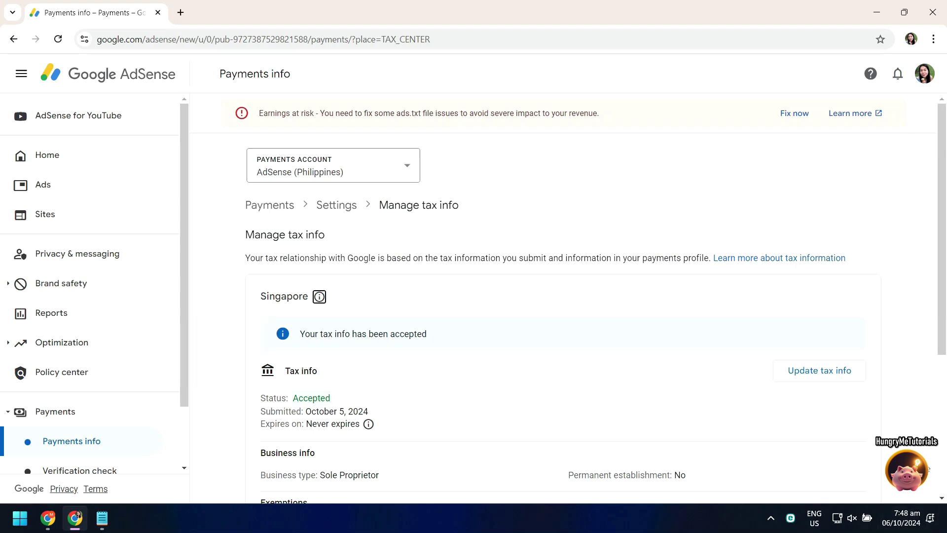
drag(943, 304, 945, 356)
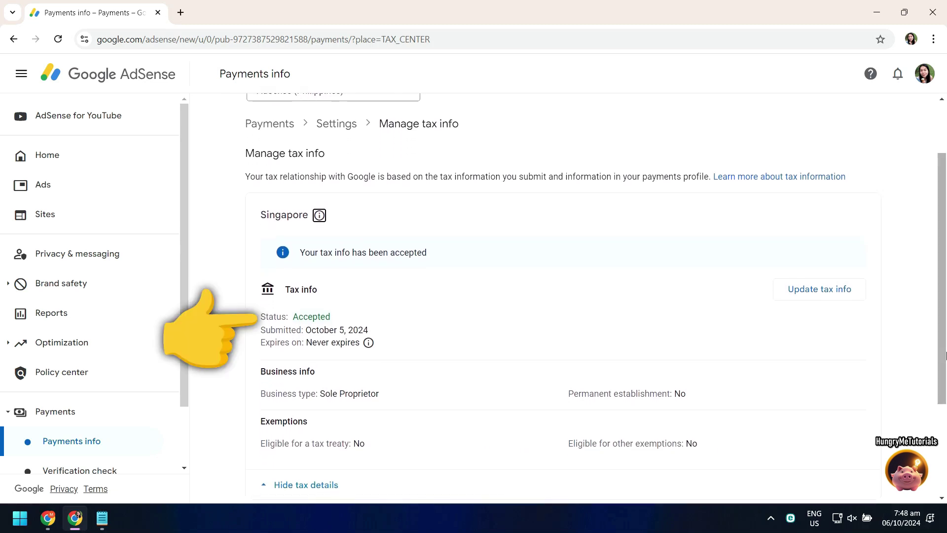